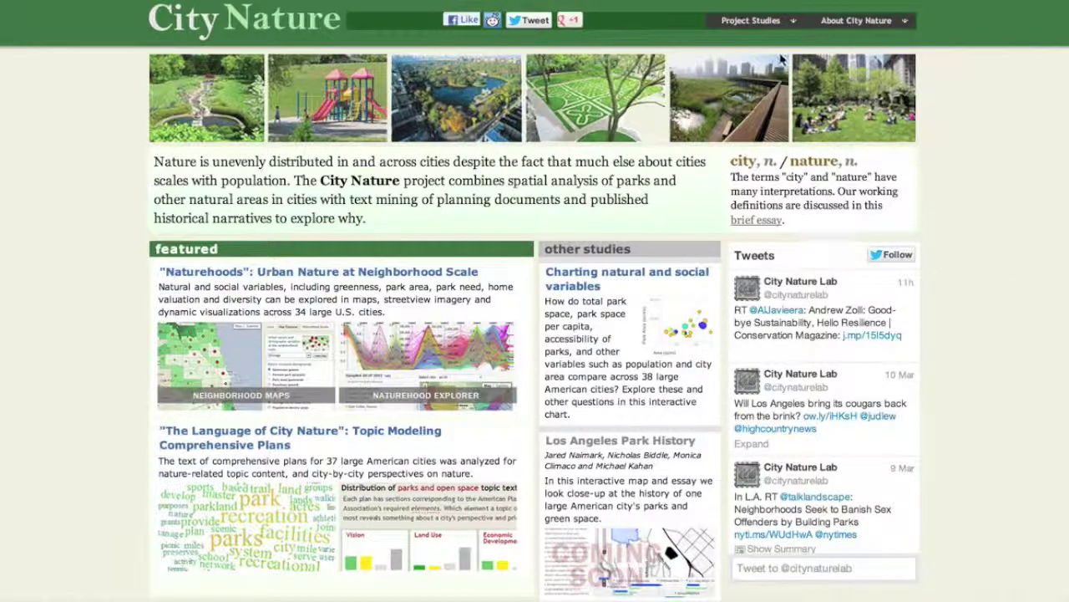
Step: Open the "Naturehoods" neighborhood-scale study and switch the introductory example maps to Louisville
mouse_move(767, 23)
click(435, 274)
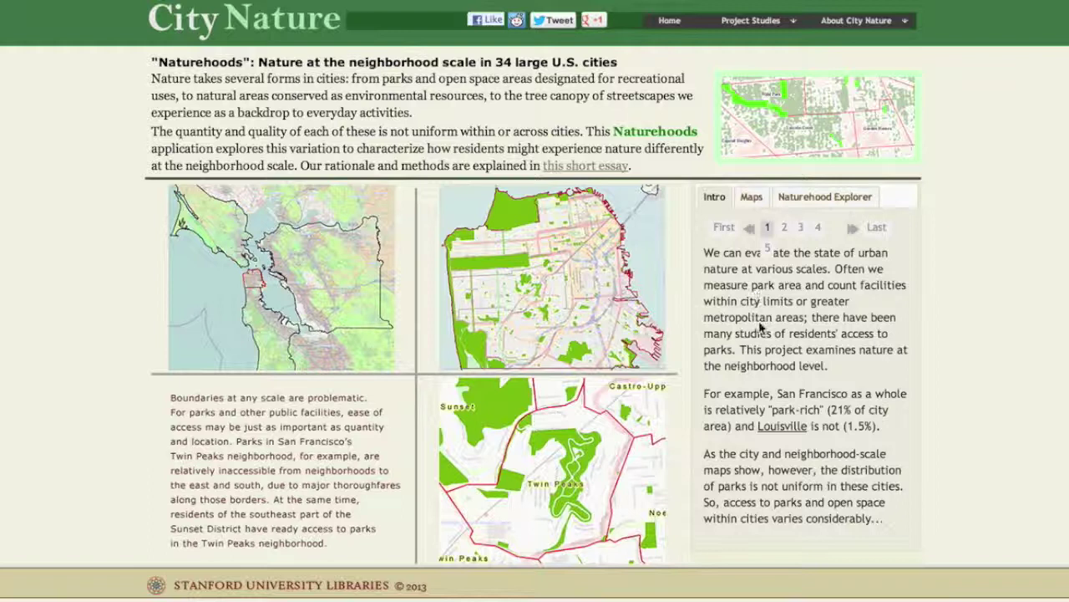
click(778, 430)
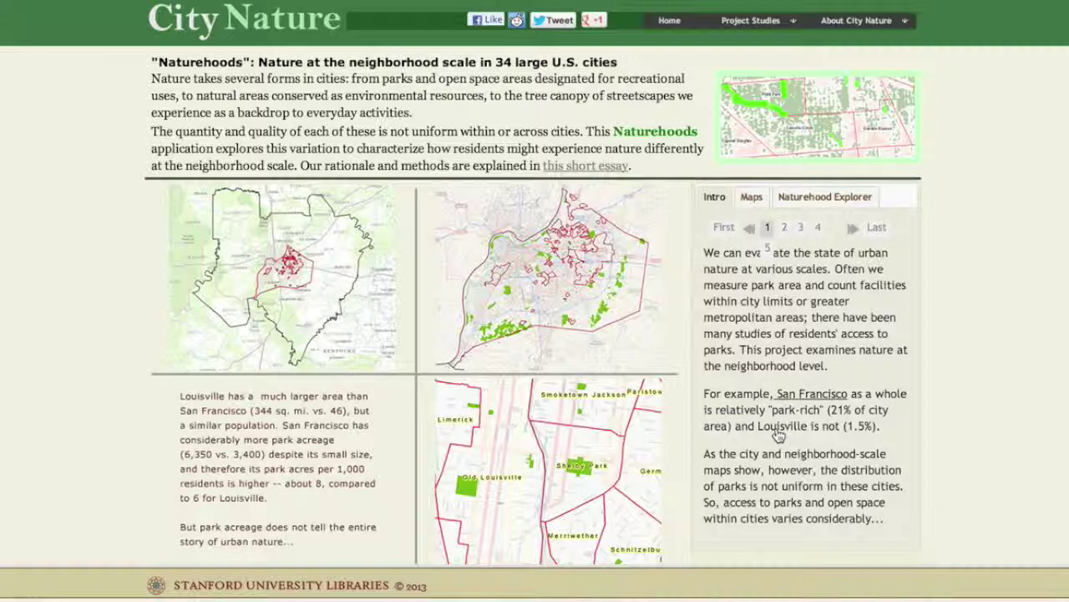
Step: Go through intro pages 2 and 3 and show Denver's park-level greenness, distance to park-level greenness and per-neighborhood layers
click(784, 228)
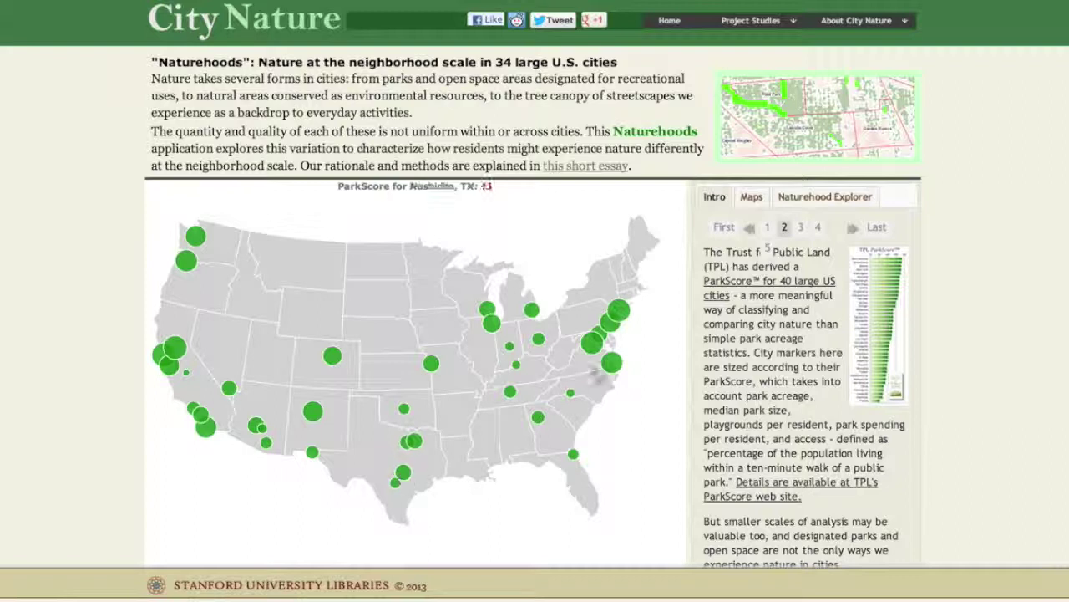
click(801, 228)
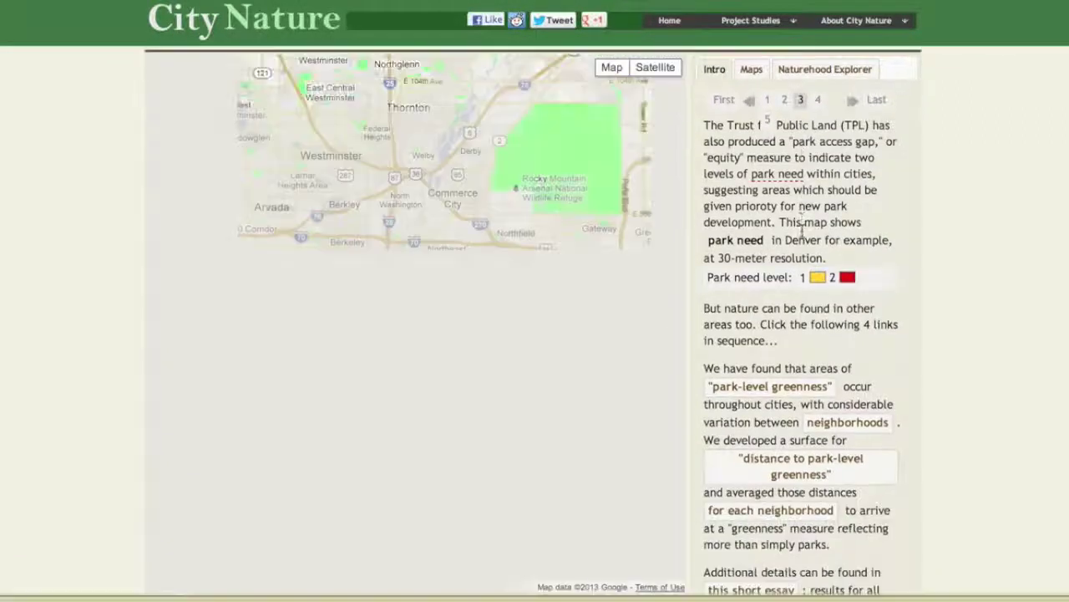
click(779, 389)
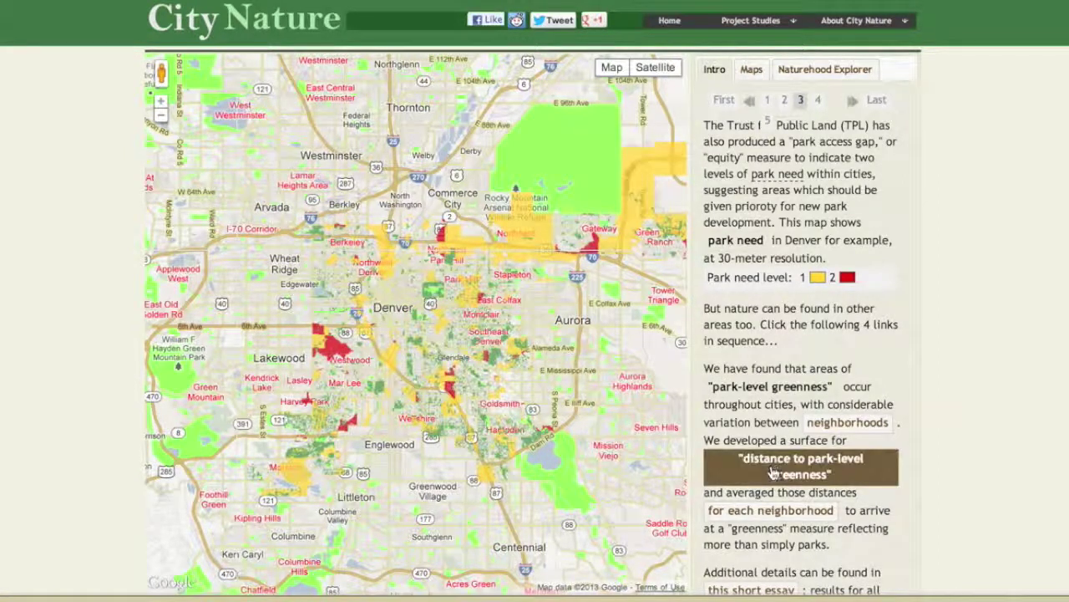
click(774, 472)
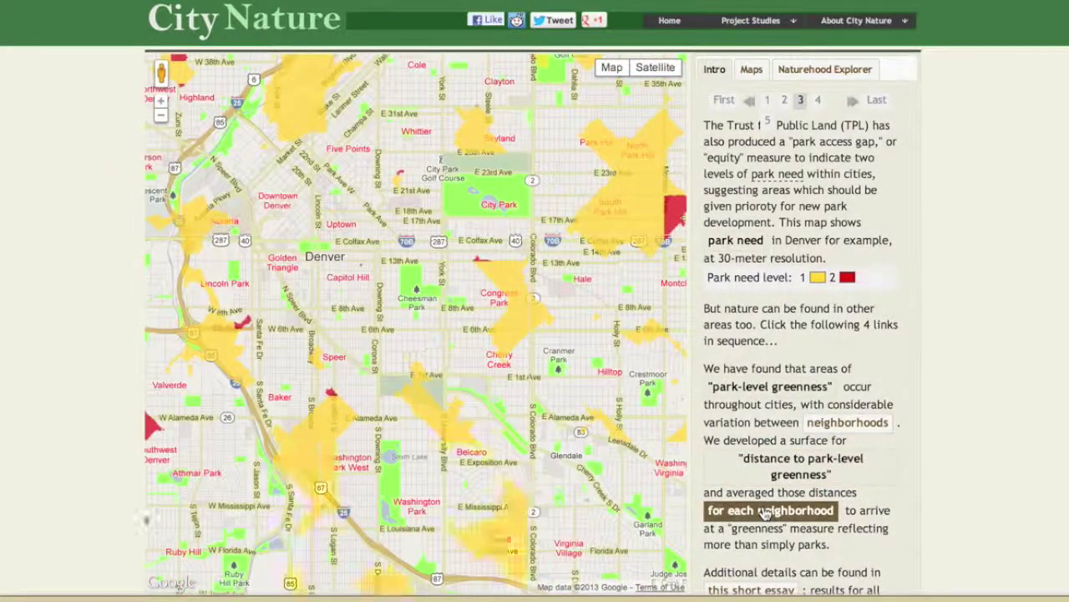
click(767, 511)
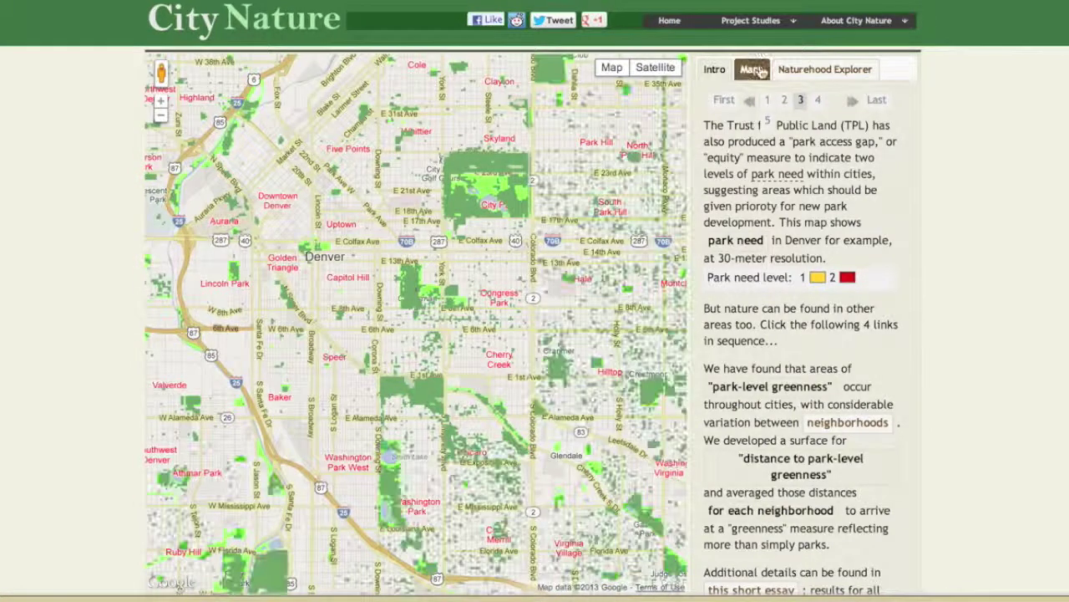
Step: Open the neighborhood-scale city maps and load Dallas
click(760, 71)
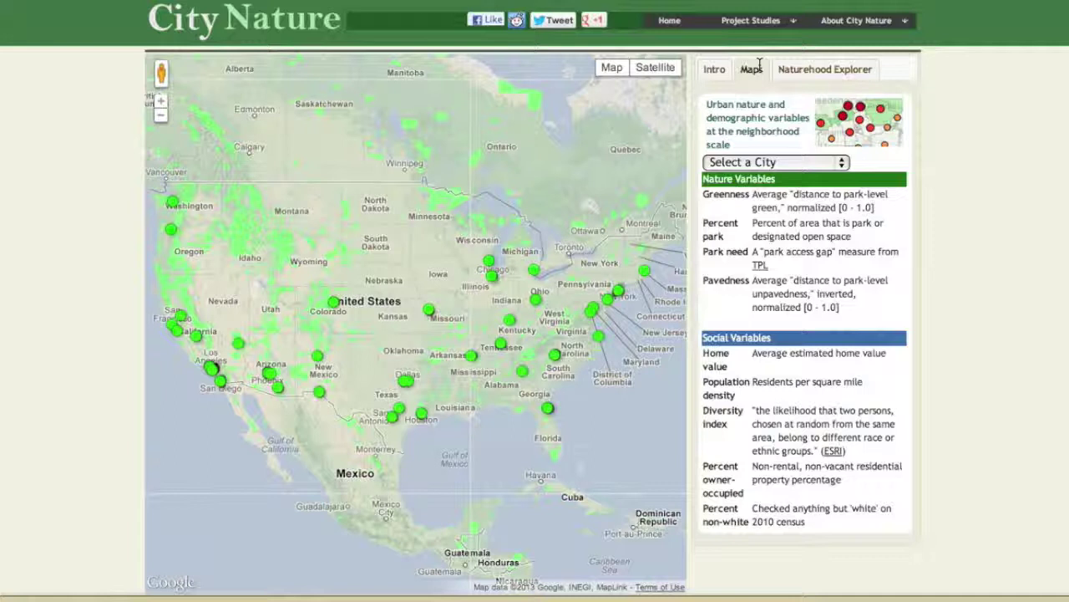
click(755, 166)
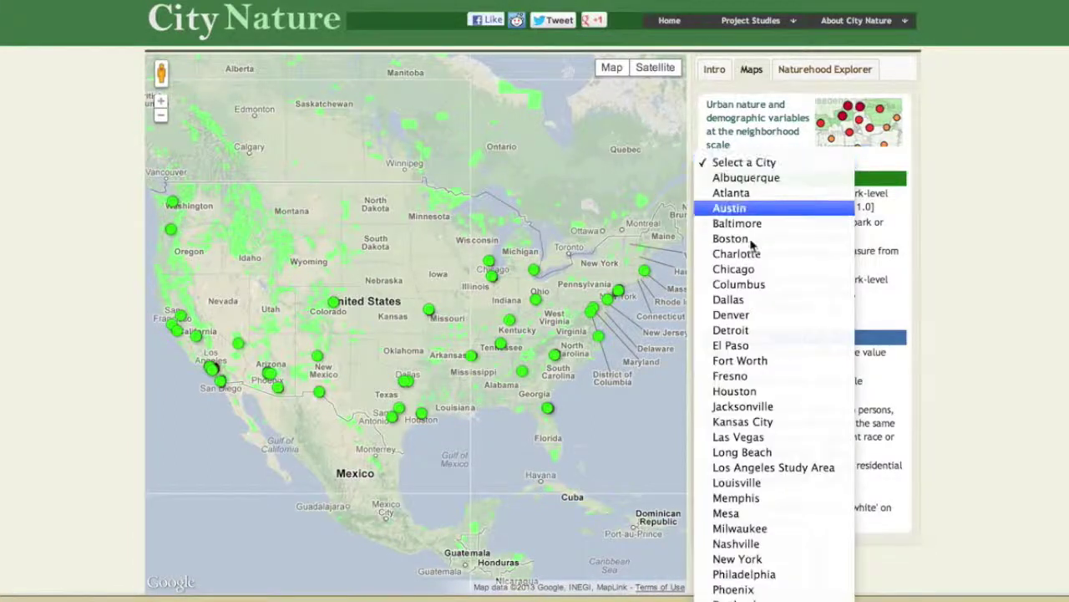
click(749, 301)
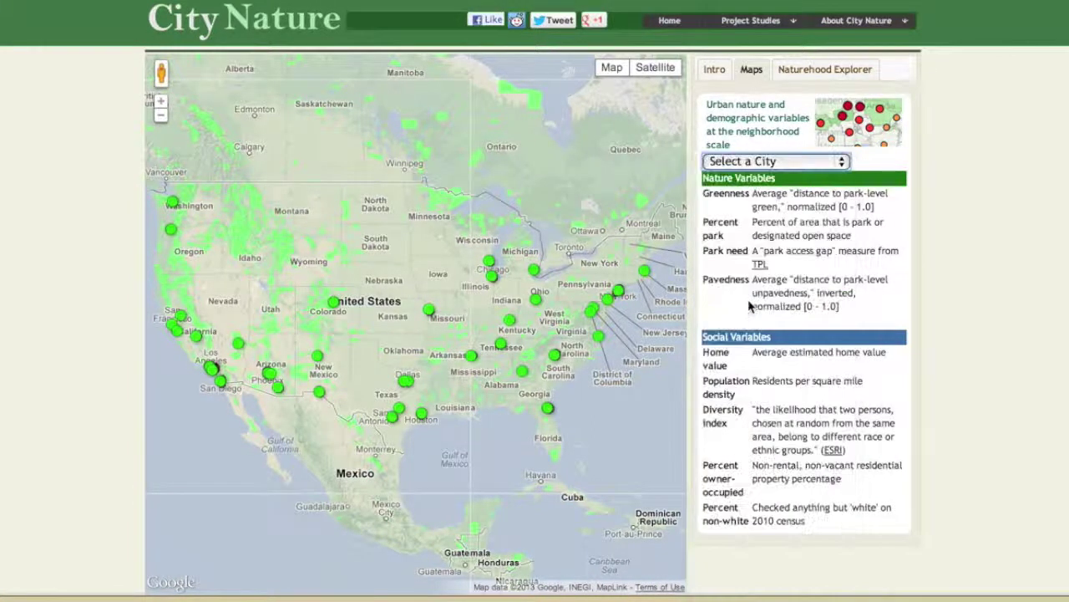
Step: Load the Chicago map with pavedness as the nature background and percent owner-occupied as the demographic markers
click(796, 163)
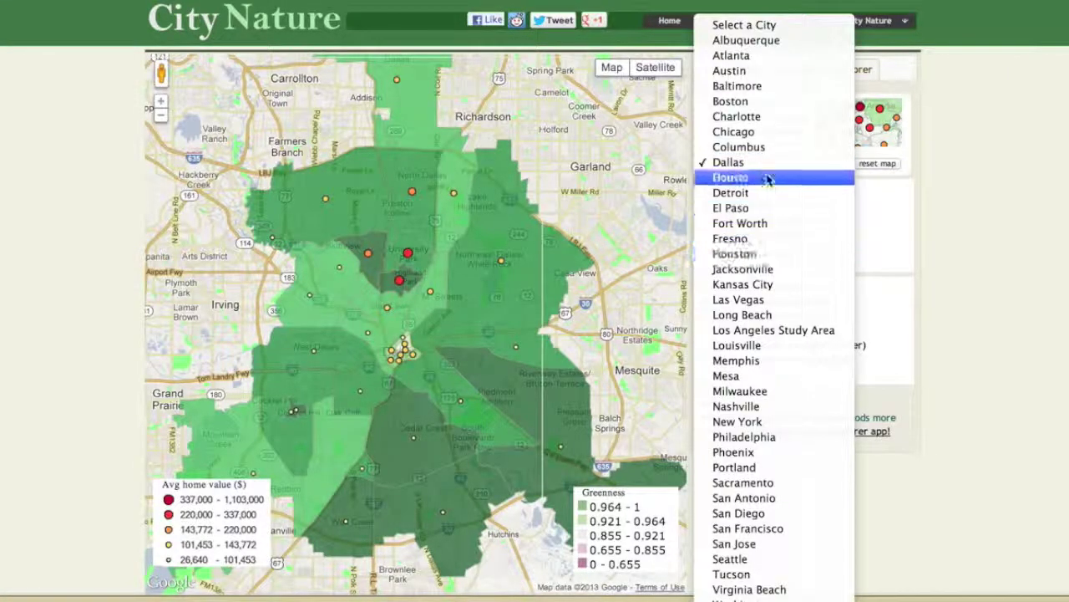
click(762, 131)
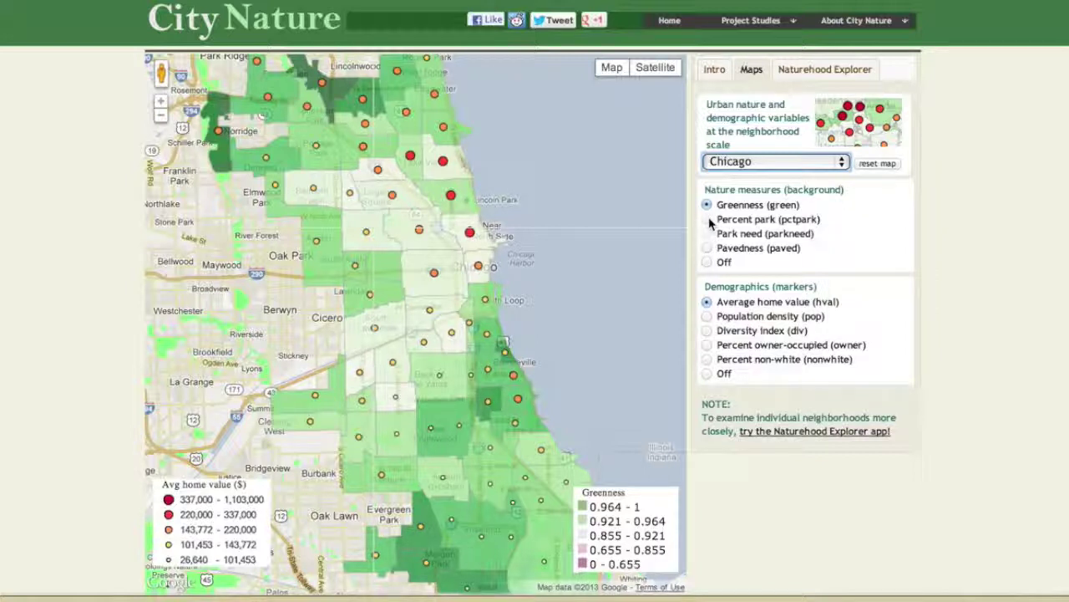
click(707, 345)
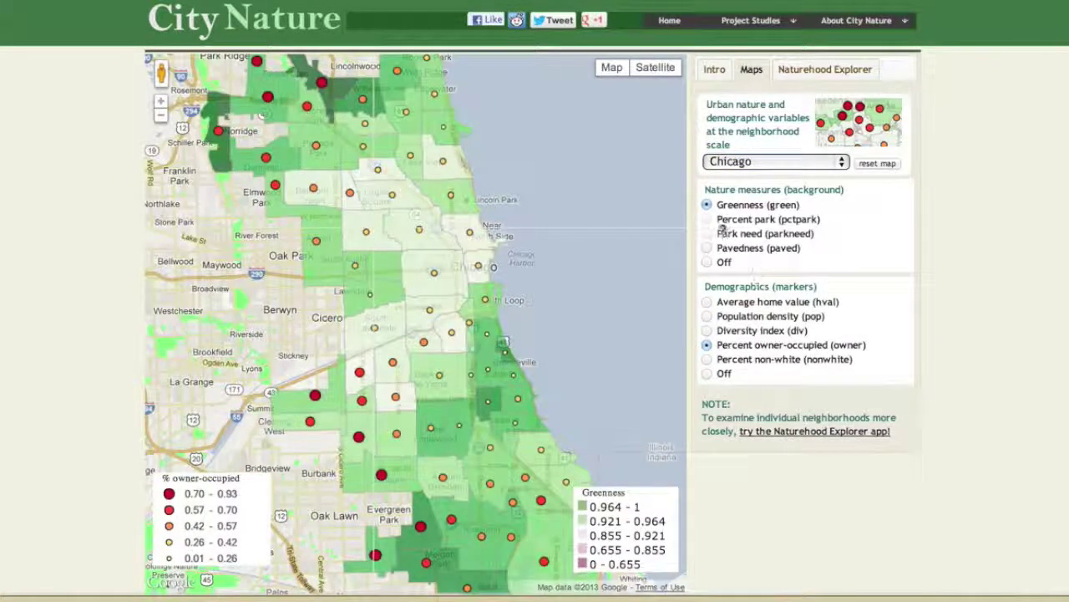
click(707, 248)
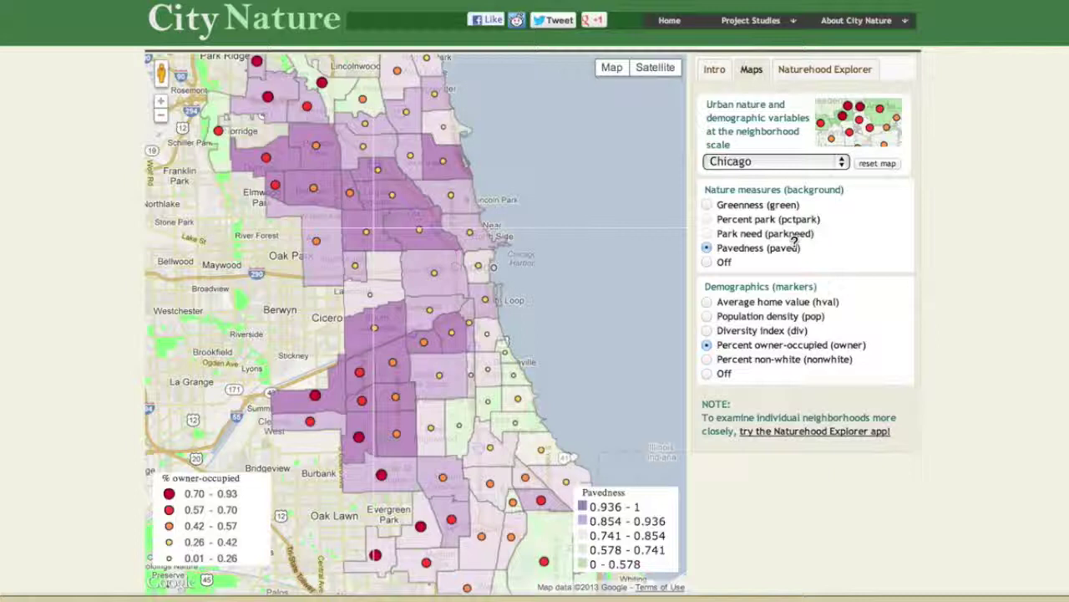
Step: Open the Naturehood Explorer and look around Coney Island, New York in street view, moving along Surf Avenue
click(802, 75)
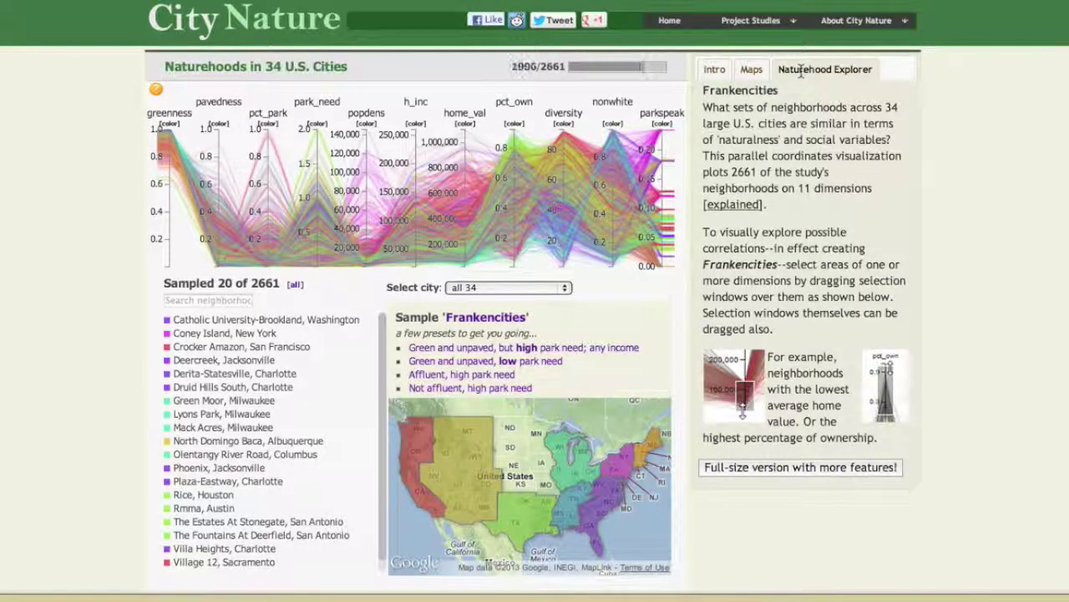
click(199, 334)
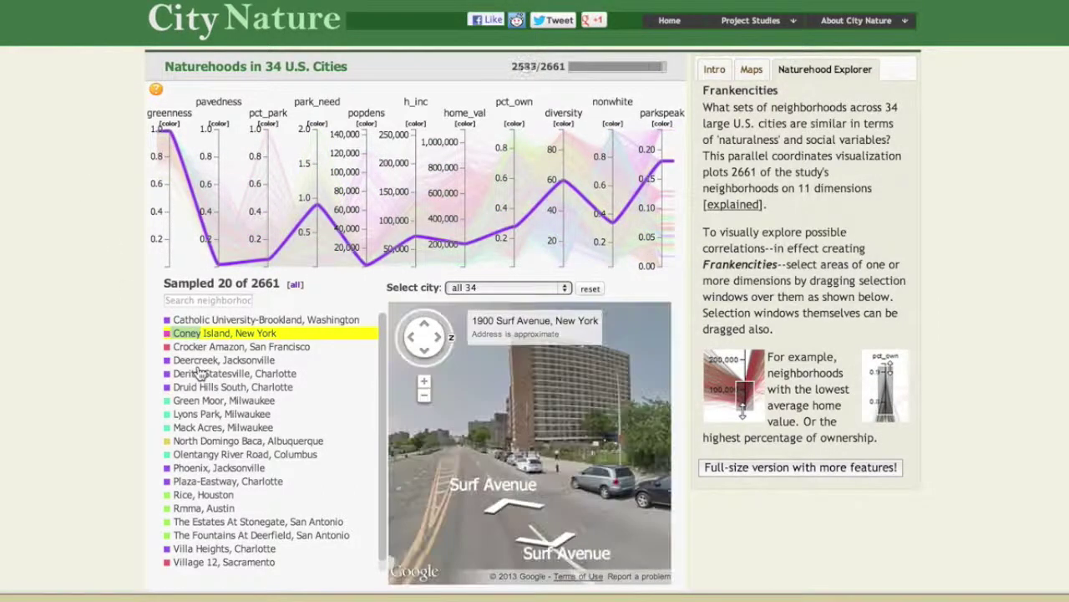
click(447, 345)
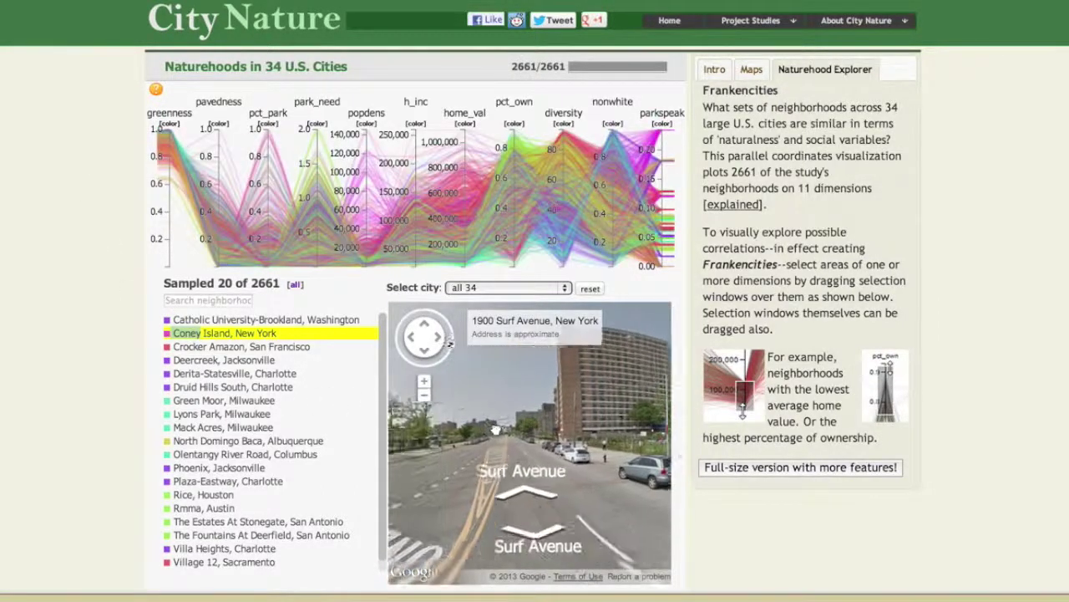
click(447, 345)
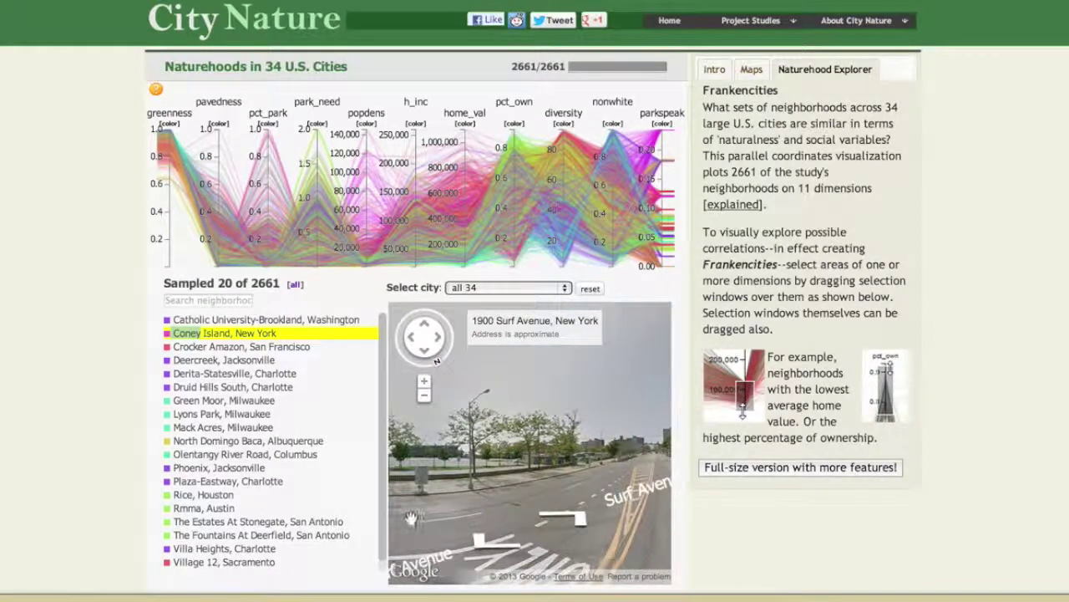
click(434, 362)
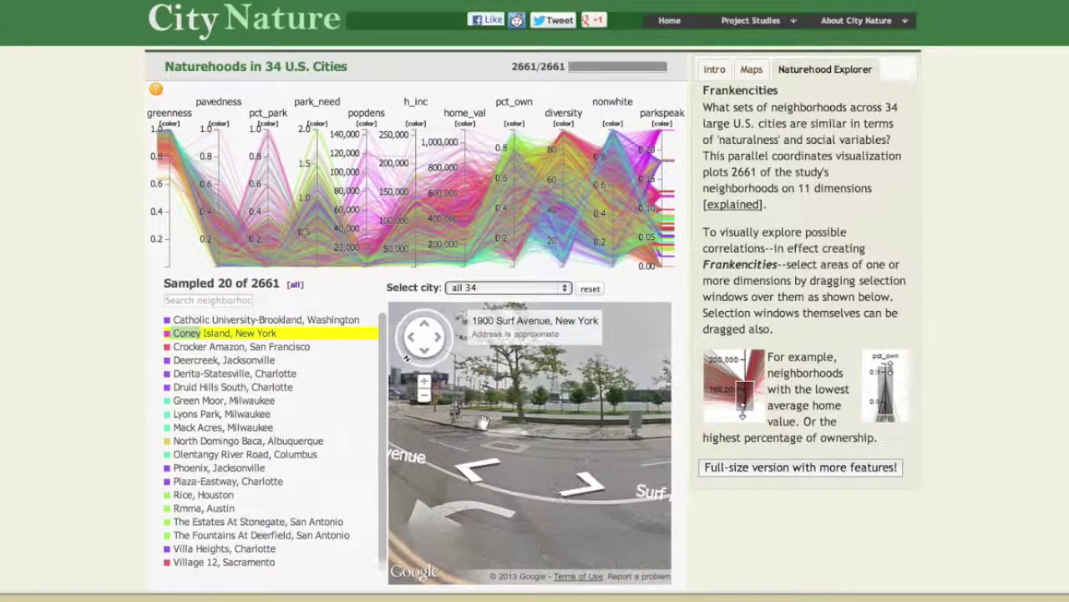
drag(434, 415, 524, 408)
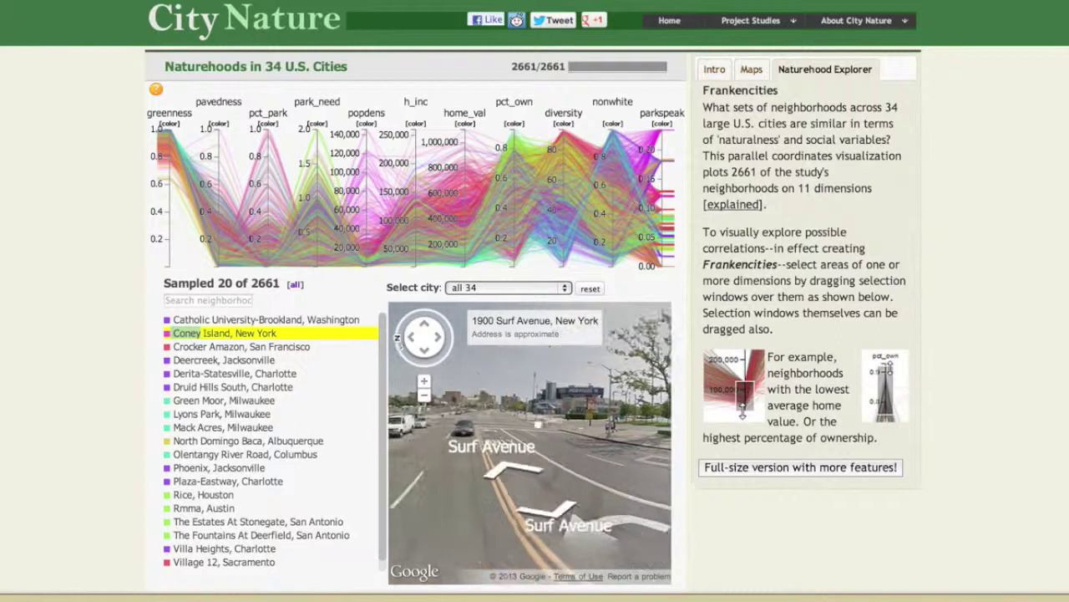
click(483, 429)
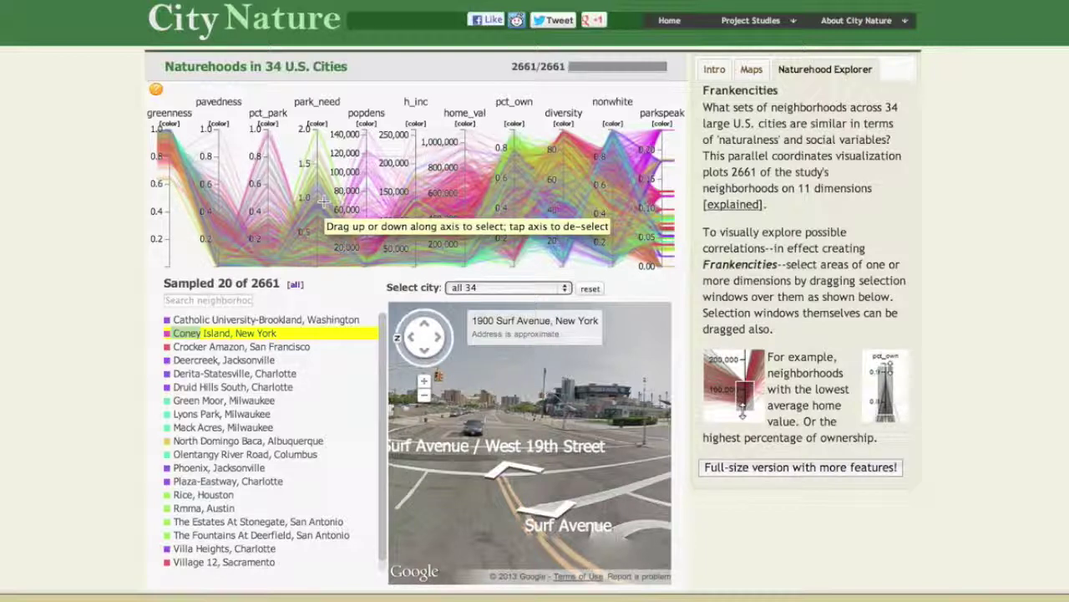
Step: Filter the neighborhoods to park_need values of about 1.0 to 2.0 and colorize the plot by h_inc
drag(323, 201, 318, 102)
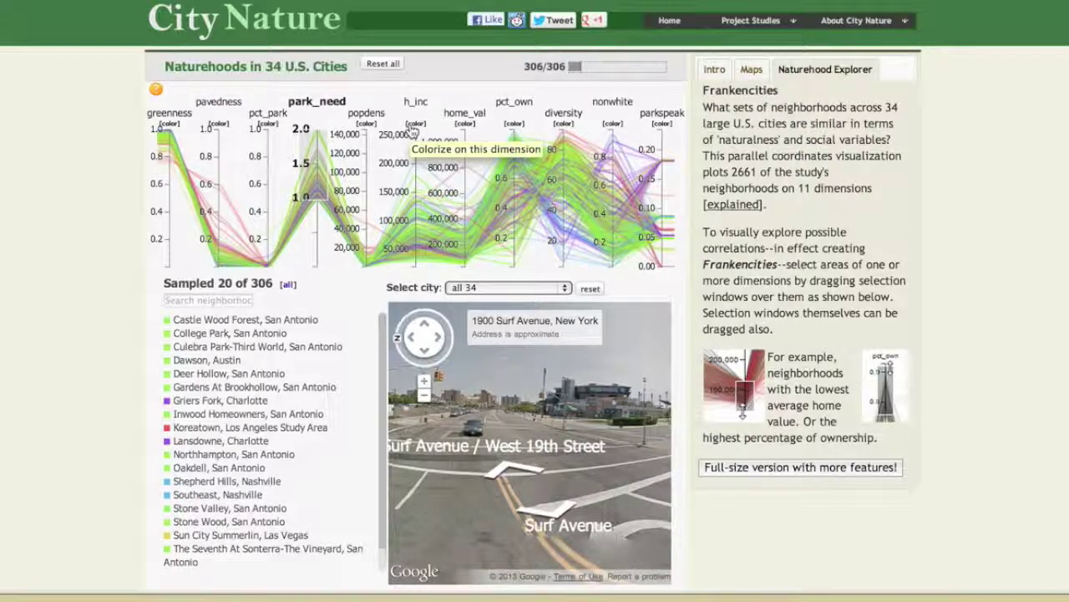
click(412, 129)
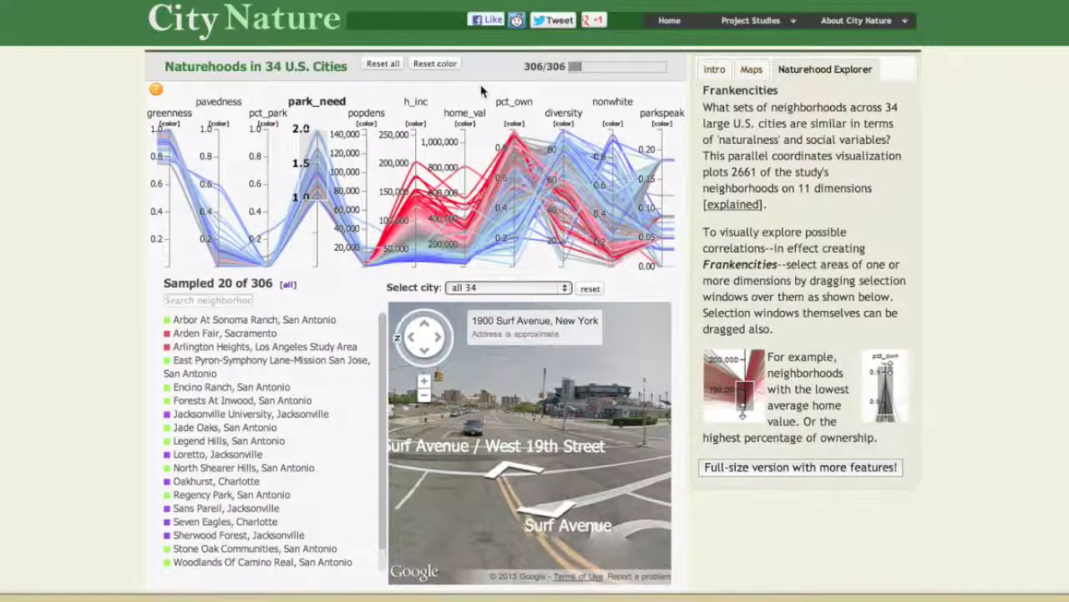
Step: View Arlington Heights in the Los Angeles Study Area in street view and clear the park_need selection
click(261, 355)
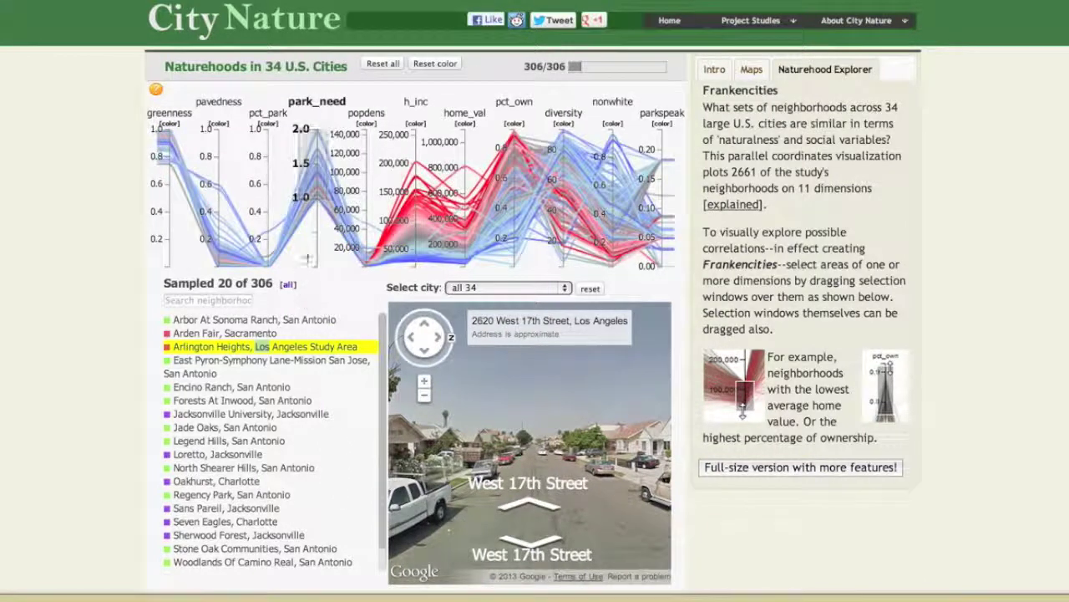
click(317, 224)
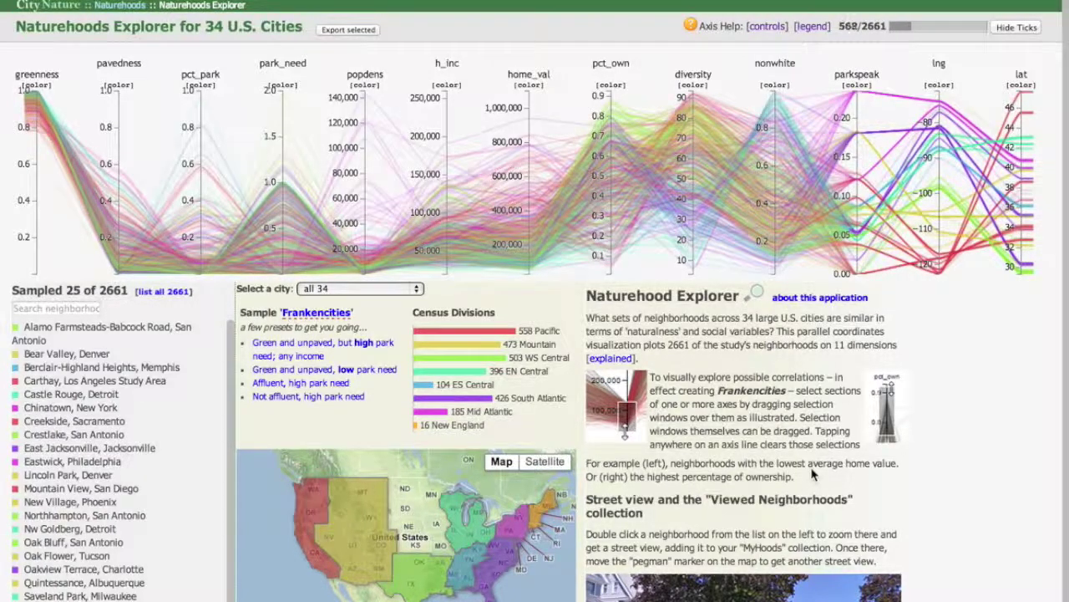
Step: Add Bear Valley (Denver), Berclair-Highland Heights (Memphis), Oak Bluff (San Antonio) and Quintessance (Albuquerque) to the viewed neighborhoods with street views
double_click(92, 354)
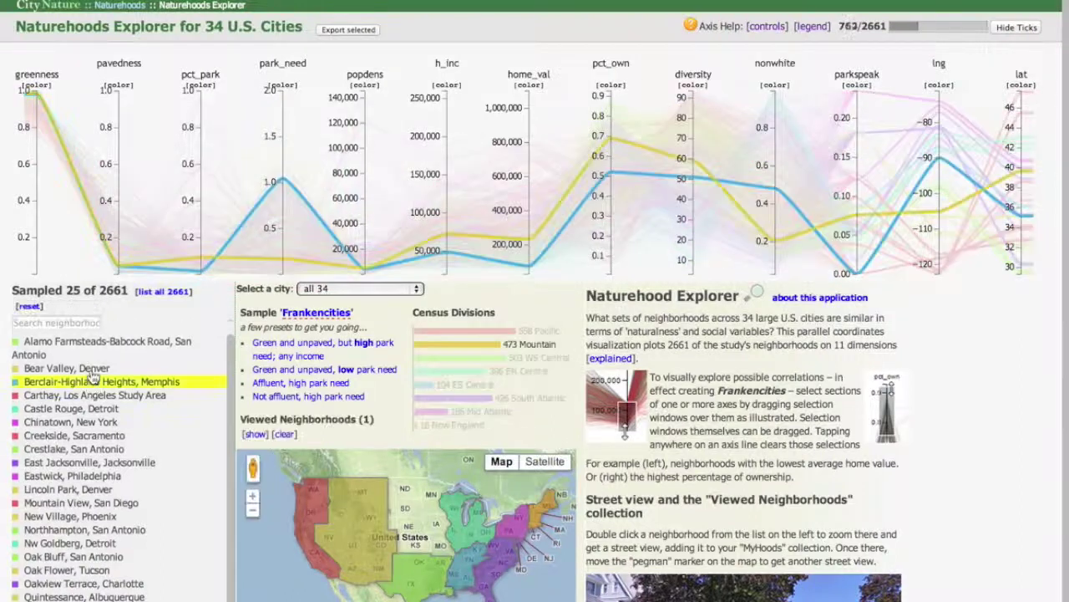
double_click(93, 381)
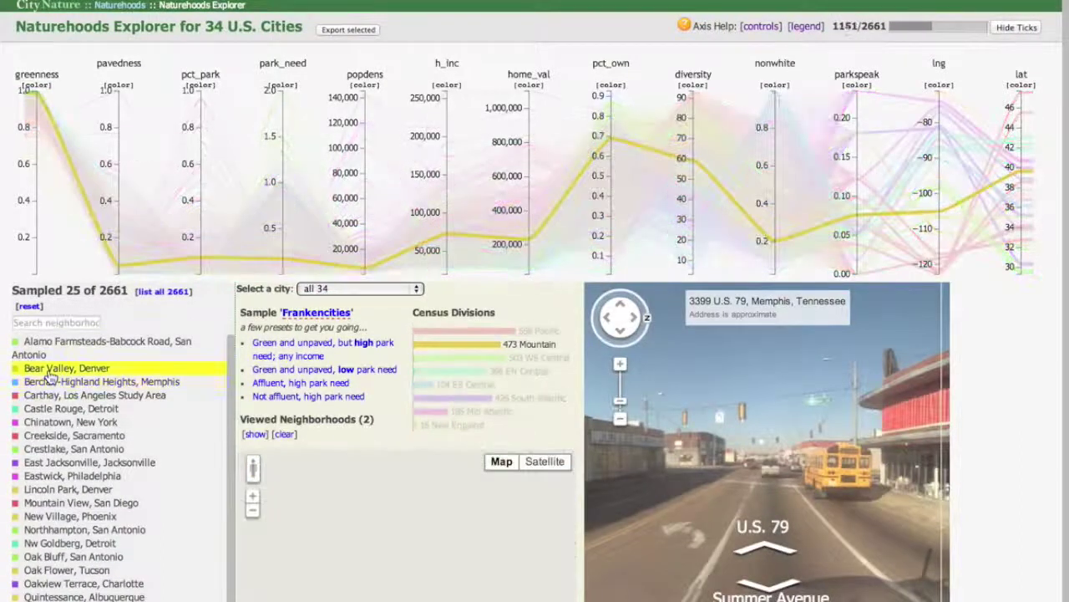
click(70, 558)
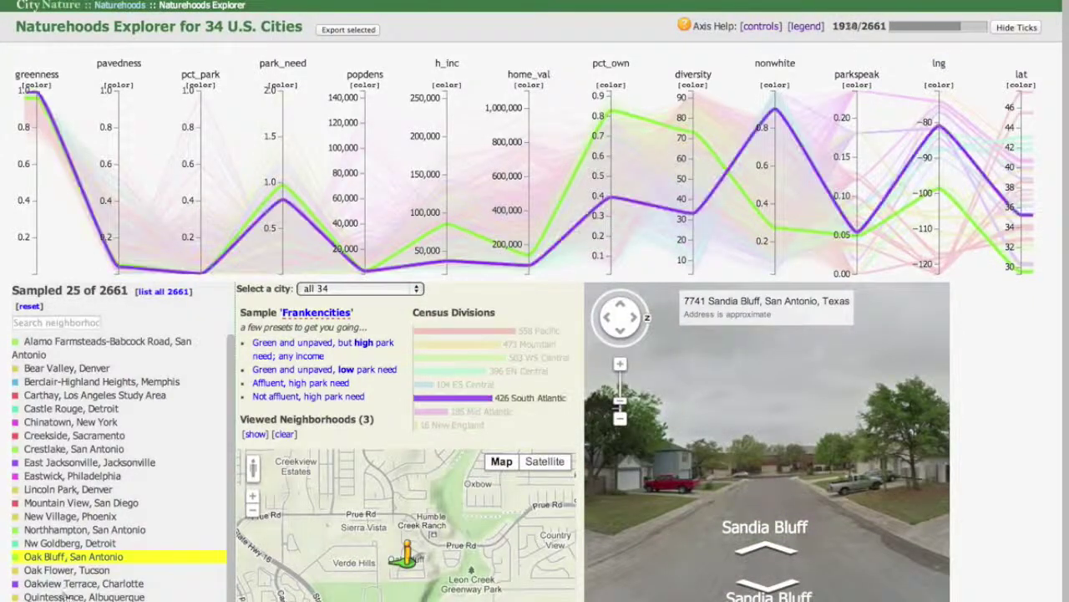
click(64, 596)
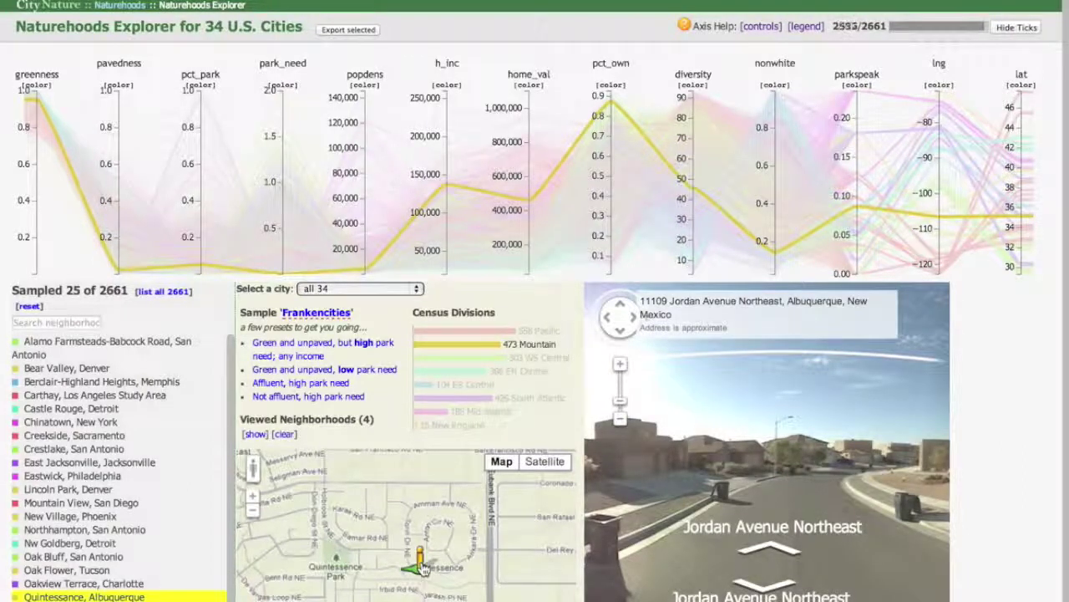
Step: Move the pegman to Holbrook Street Northeast near Quintessence Park and look around in street view
mouse_move(422, 567)
mouse_down()
mouse_move(384, 525)
mouse_move(335, 533)
mouse_up()
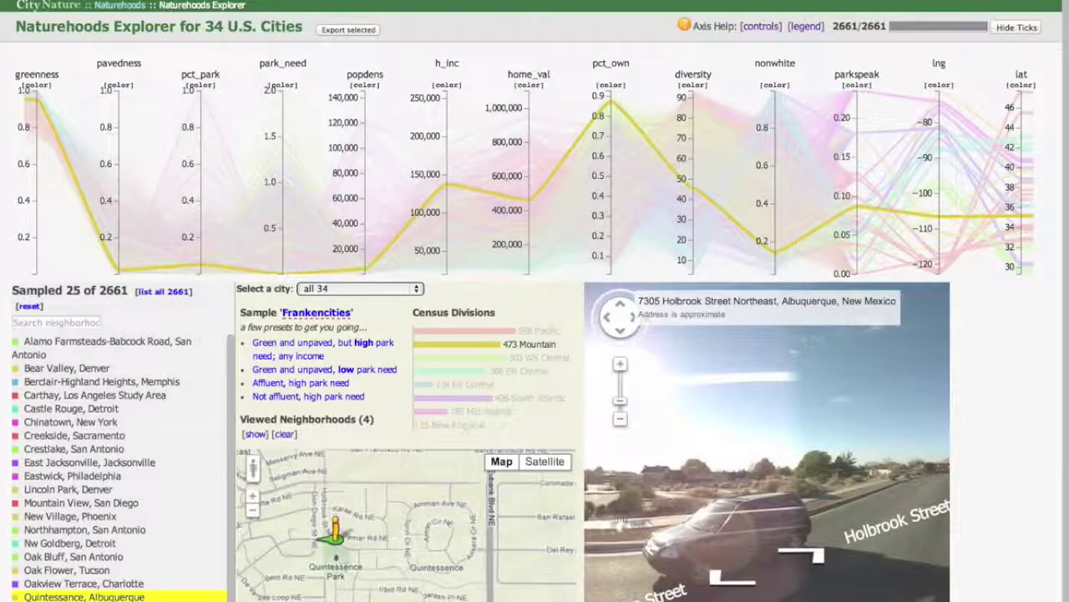
drag(660, 519, 915, 512)
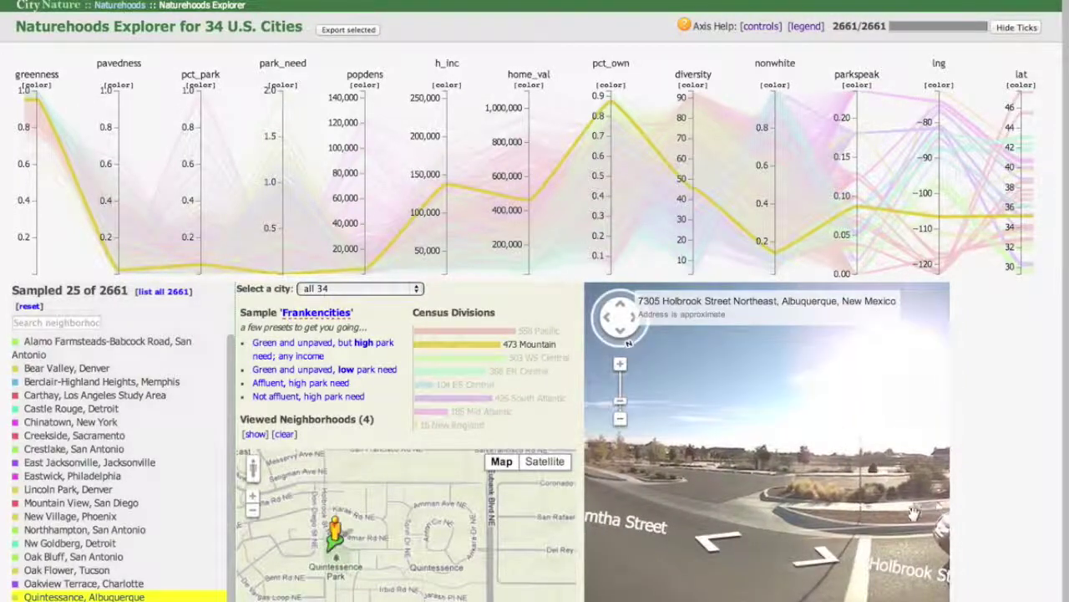
click(788, 443)
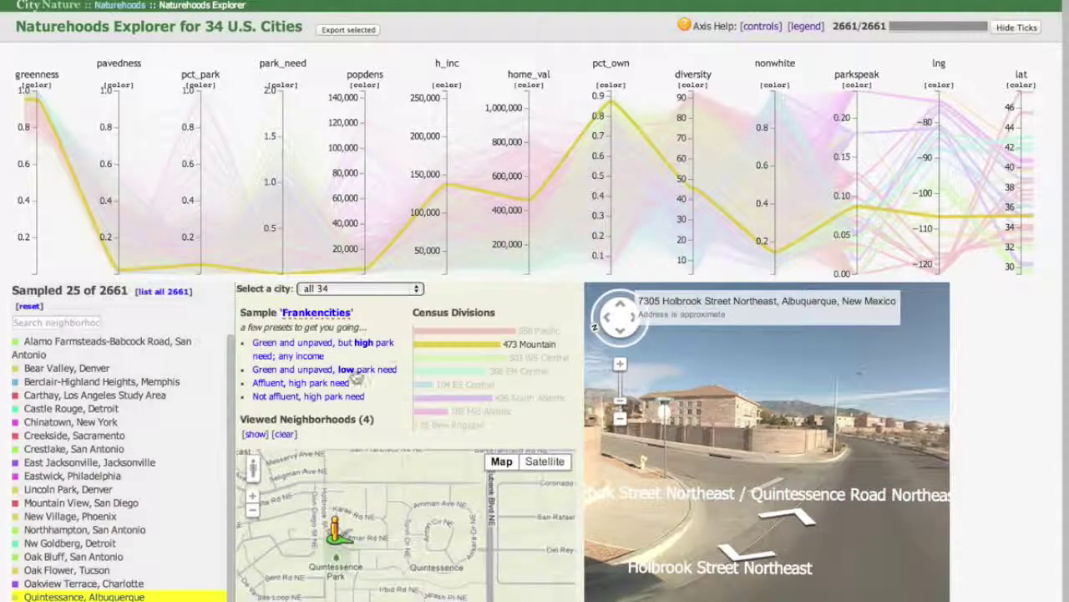
Step: Show only the viewed neighborhoods in the plot and list
click(254, 434)
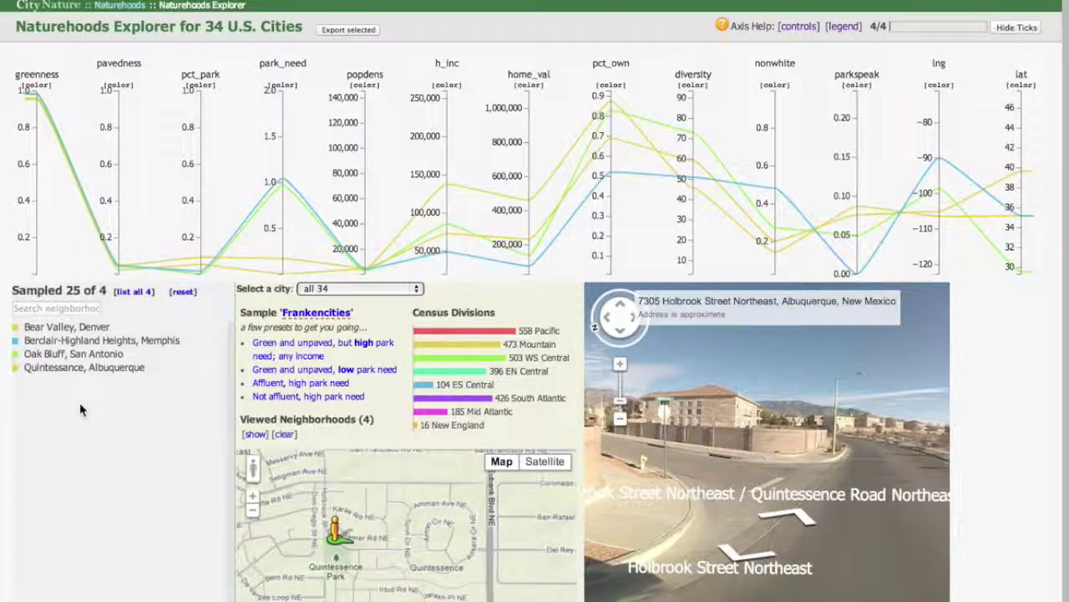
Step: Reset to all neighborhoods and apply the sample Frankencity preset "Green and unpaved, but high park need; any income"
click(187, 301)
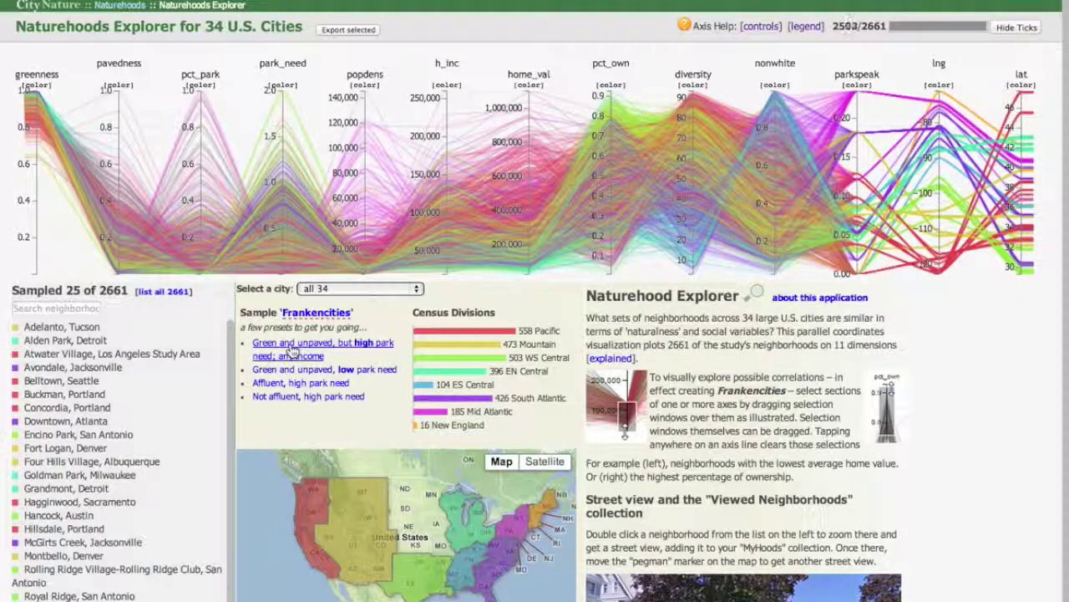
click(291, 350)
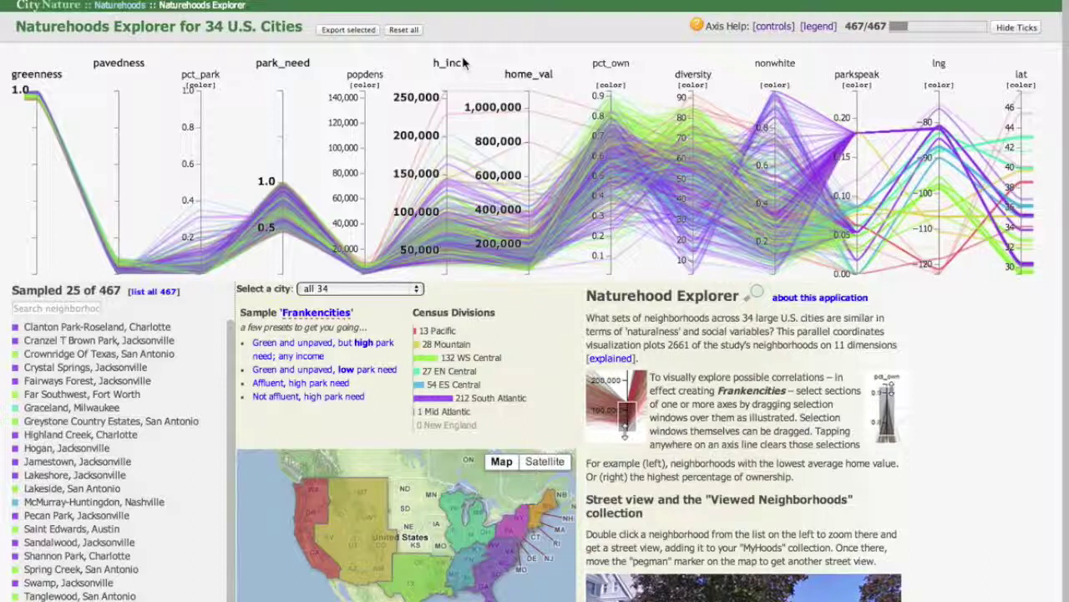
Step: Color the plotted neighborhood lines first by popdens and finally by pct_own
click(365, 86)
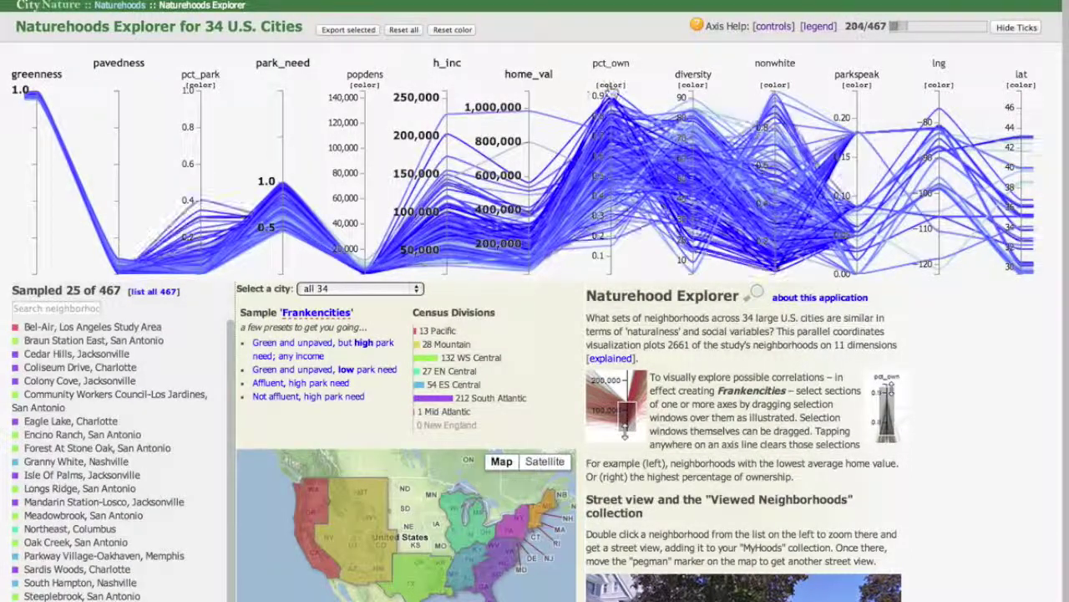
click(610, 87)
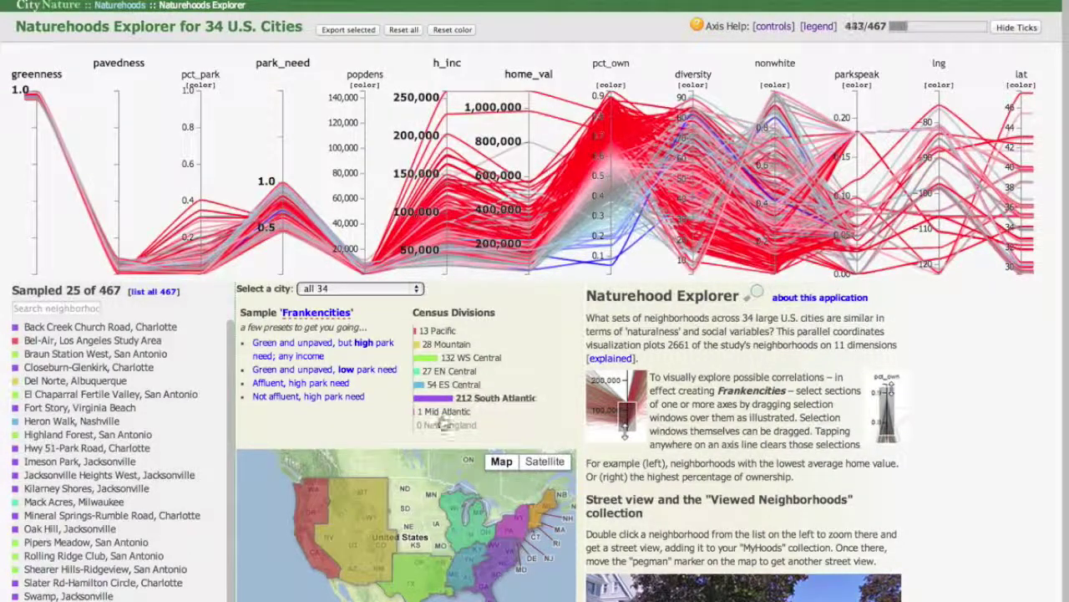
Step: Limit the plot and list to one census division at a time: New England, Pacific, and New England again
click(445, 425)
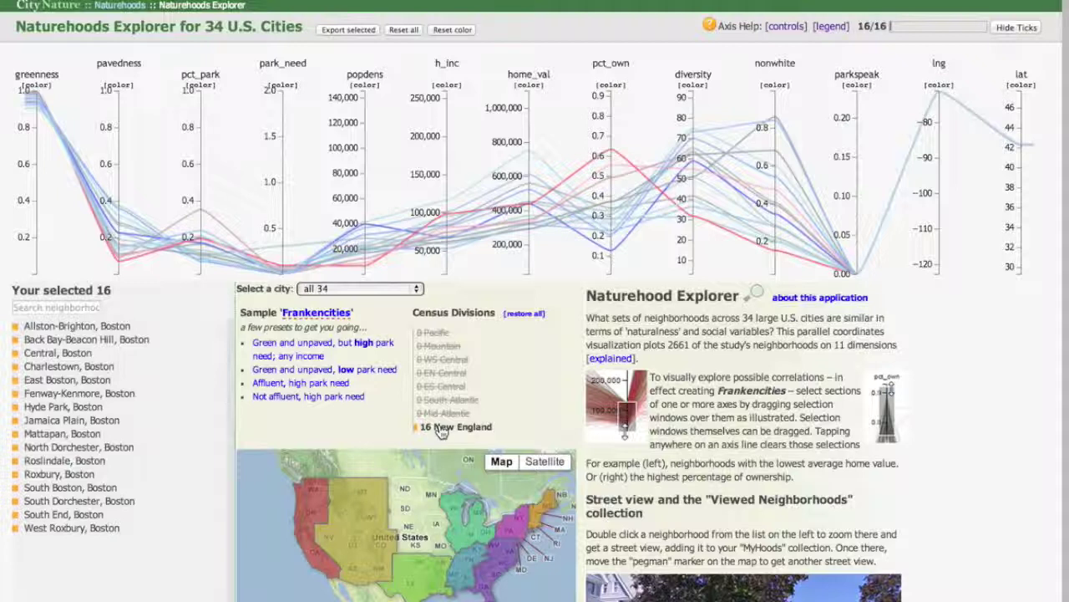
click(431, 332)
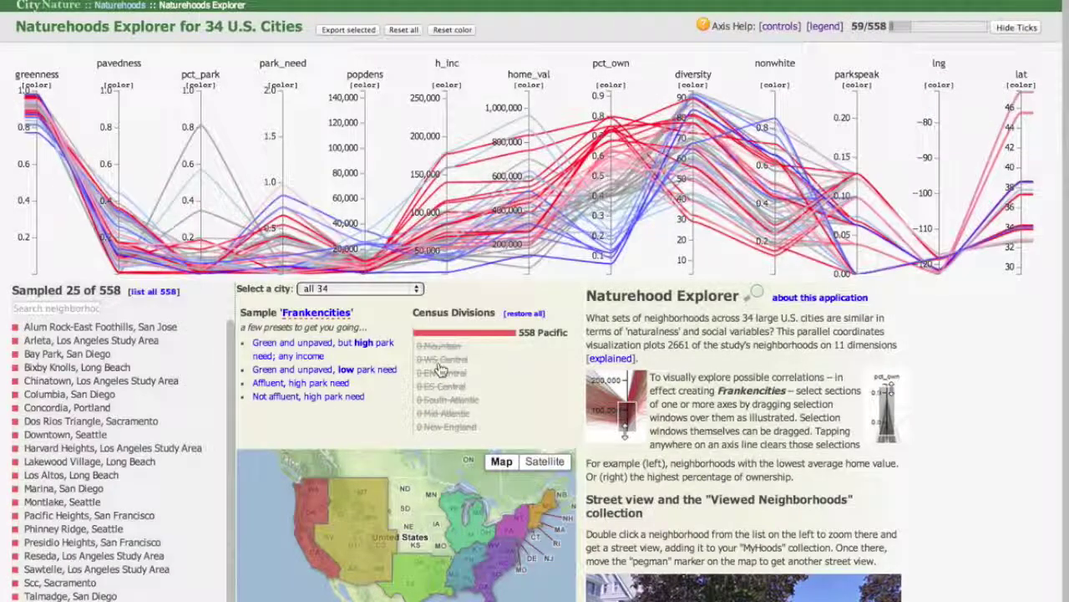
click(444, 426)
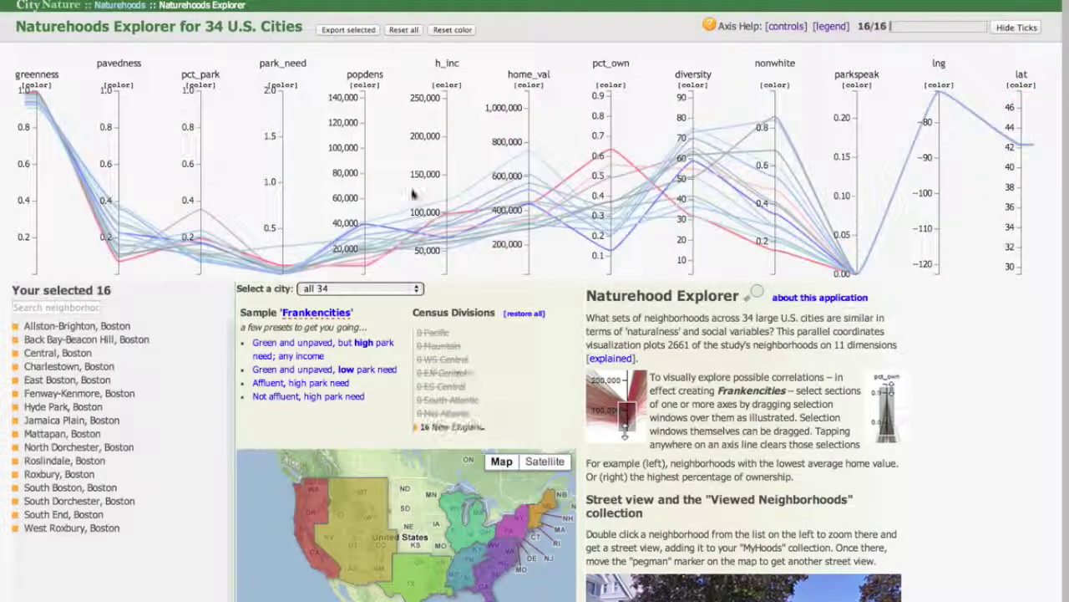
Step: Export the selected New England neighborhoods and select all of the exported comma-separated text for copying
click(348, 29)
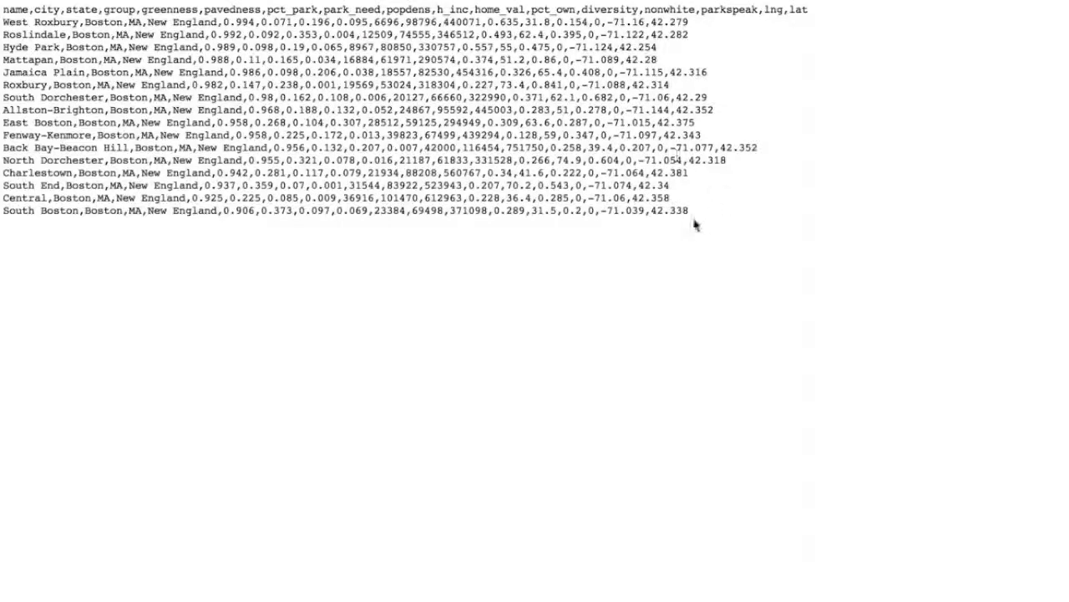
key(ctrl+a)
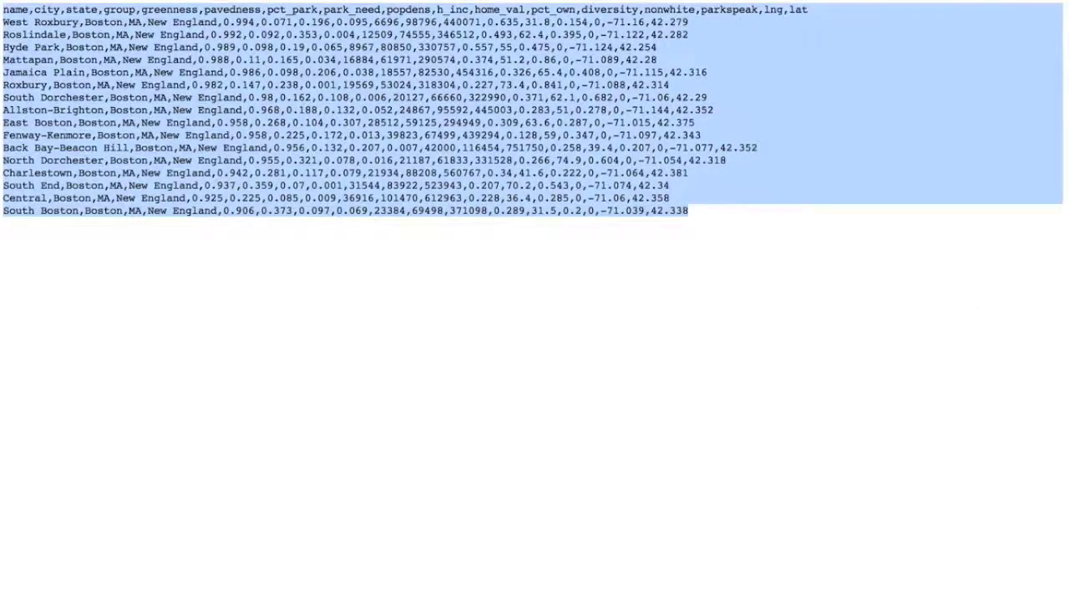
Step: Switch to the blank spreadsheet and paste the exported data at cell A1 as text, adding comma as a separator alongside tab
key(super+Tab)
click(201, 126)
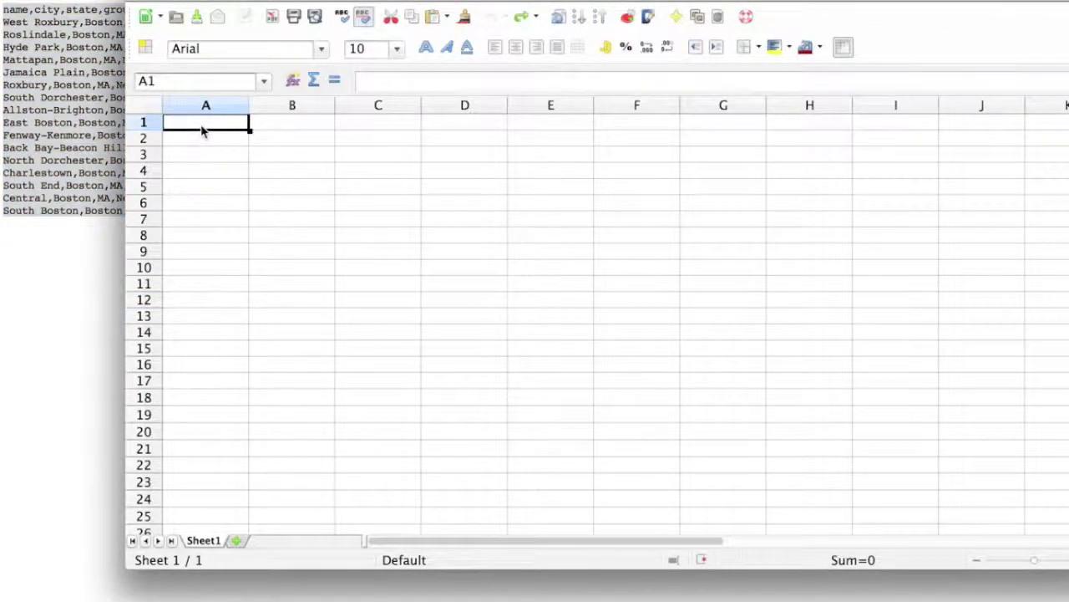
key(super+shift+v)
click(857, 190)
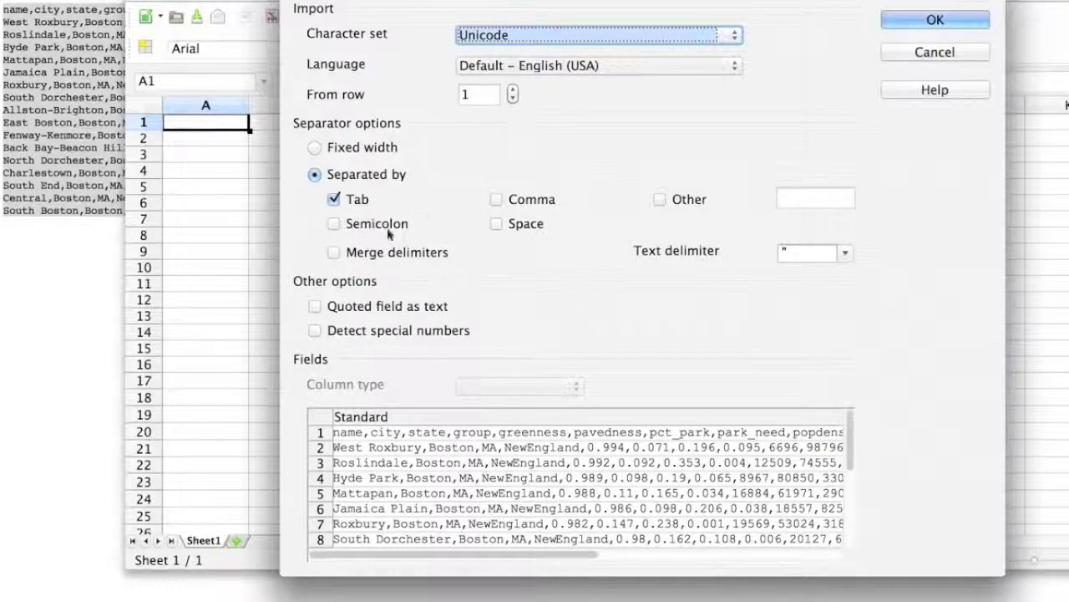
click(498, 199)
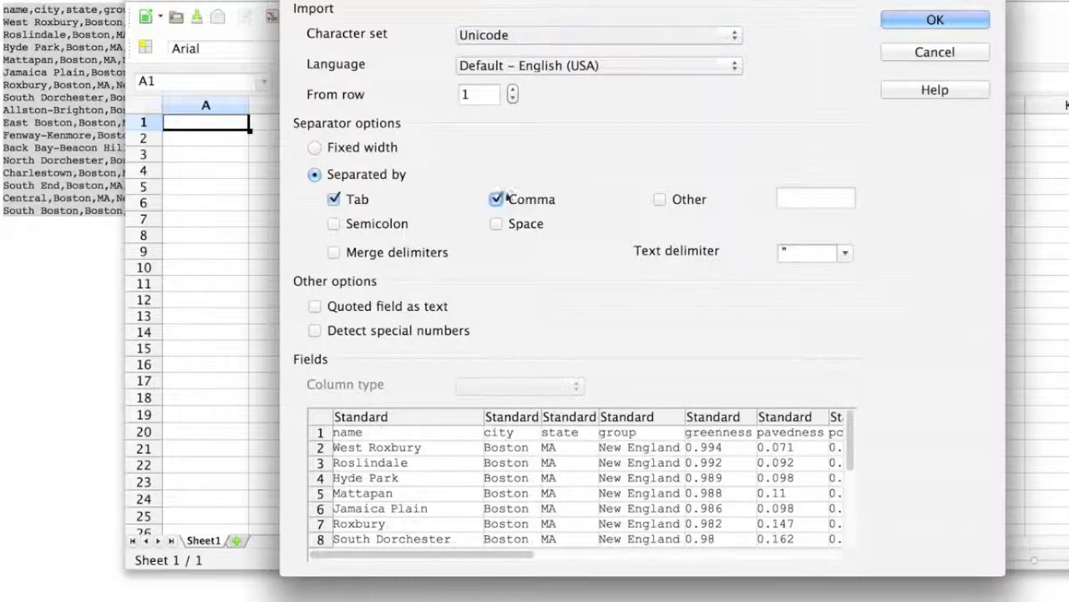
click(935, 21)
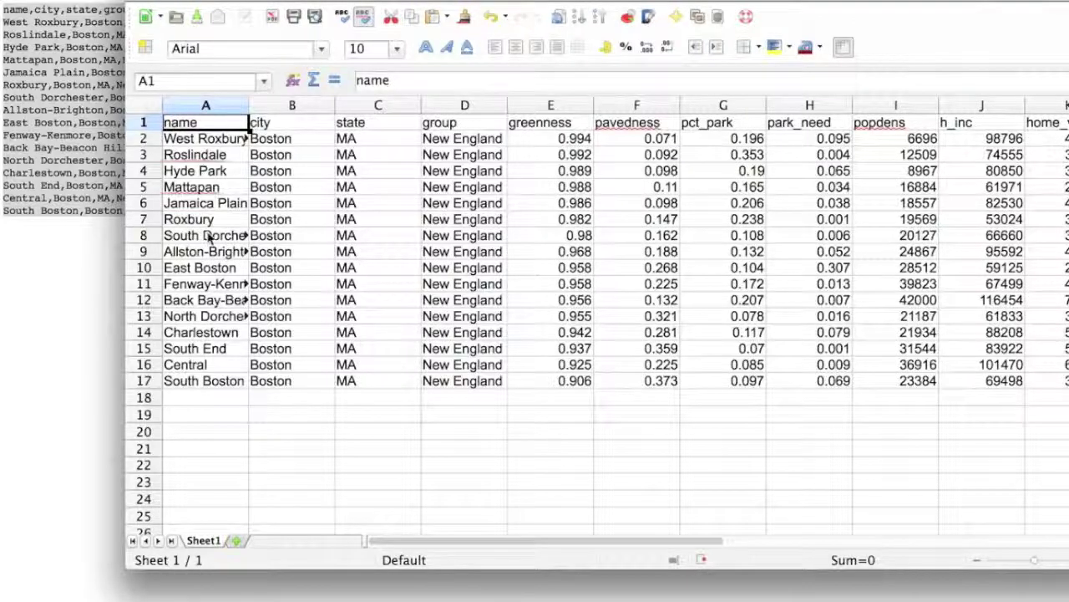